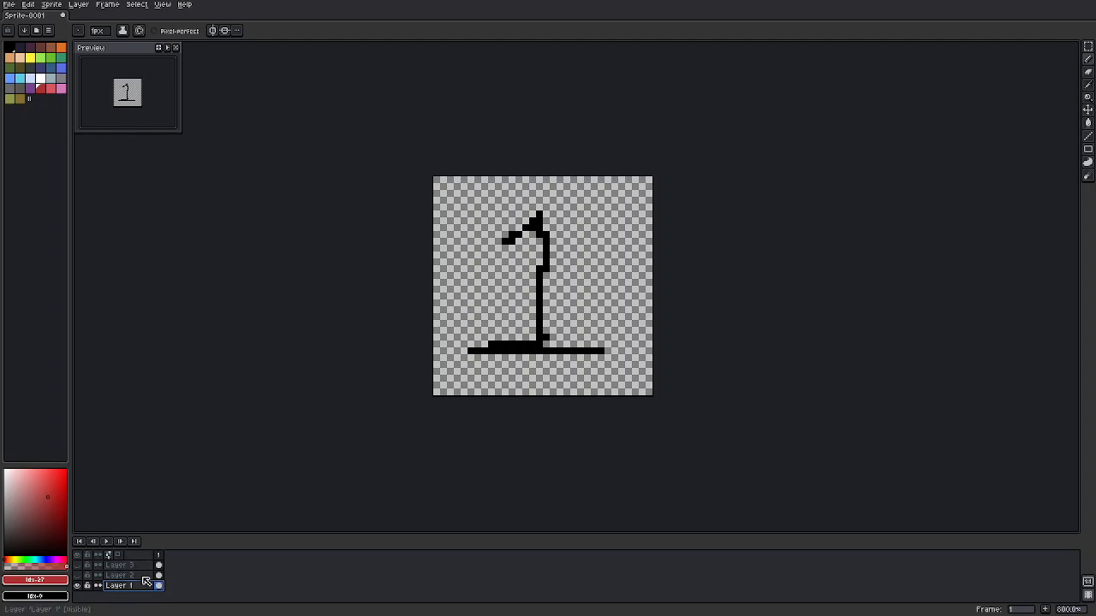
Step: Select Layer 2, make it visible and hide Layer 1 so only the blue 2 is displayed
click(144, 576)
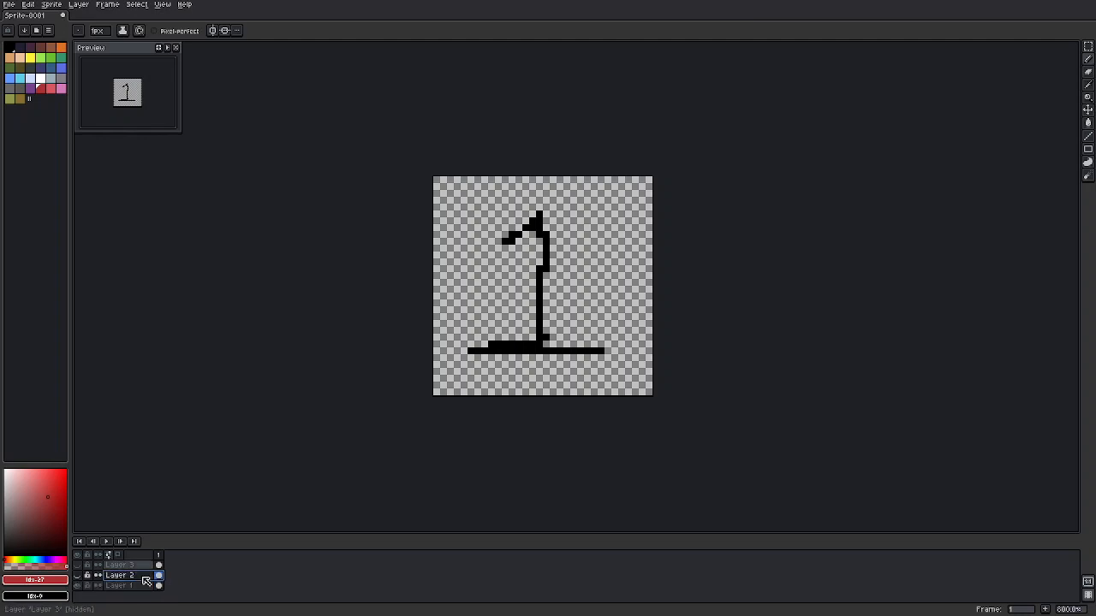
key(Up)
click(143, 578)
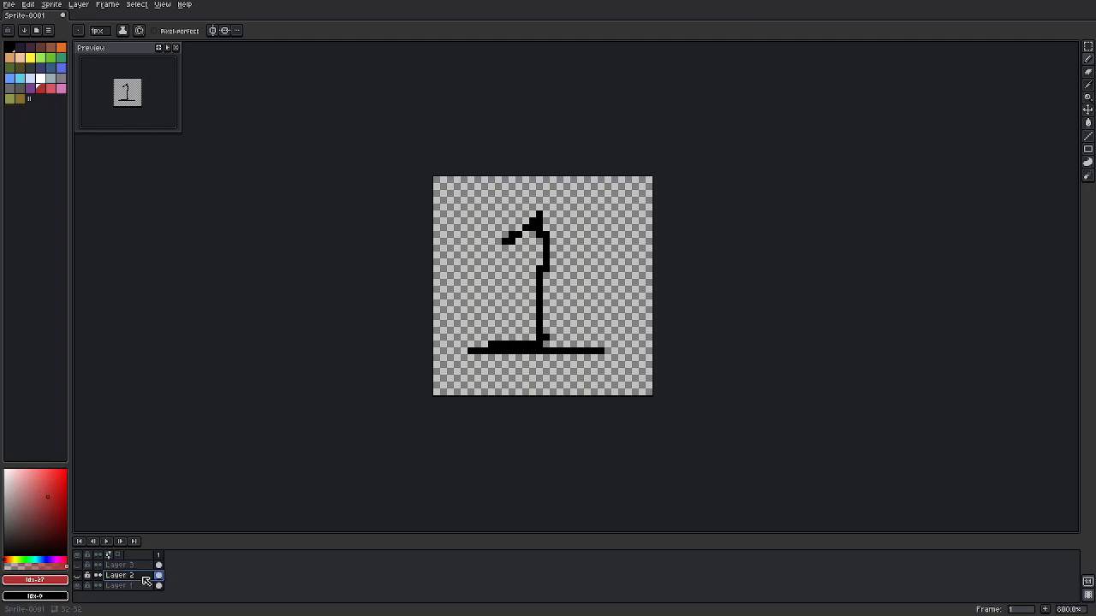
click(77, 576)
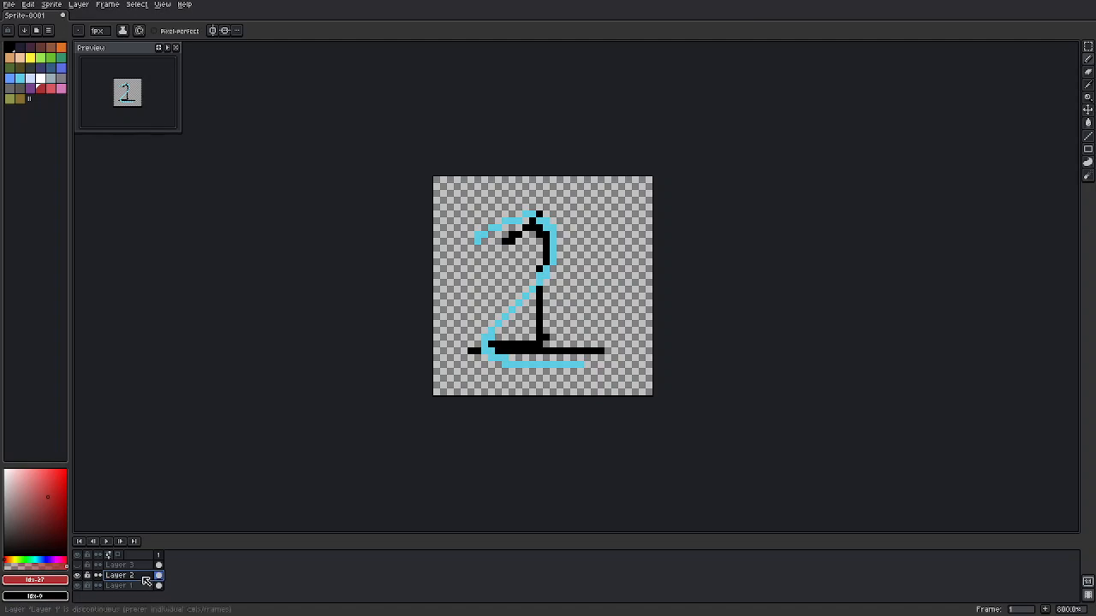
click(77, 585)
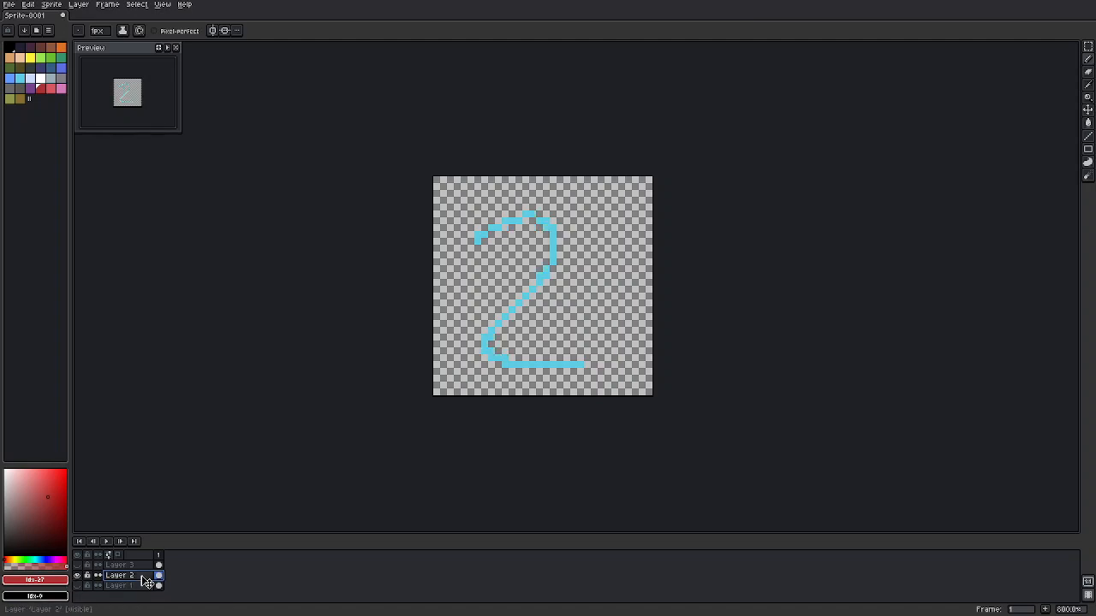
Step: Move Layer 2 below Layer 1 in the layer stack, and return it above Layer 1
click(143, 584)
click(144, 576)
click(144, 583)
click(142, 578)
drag(142, 577, 142, 579)
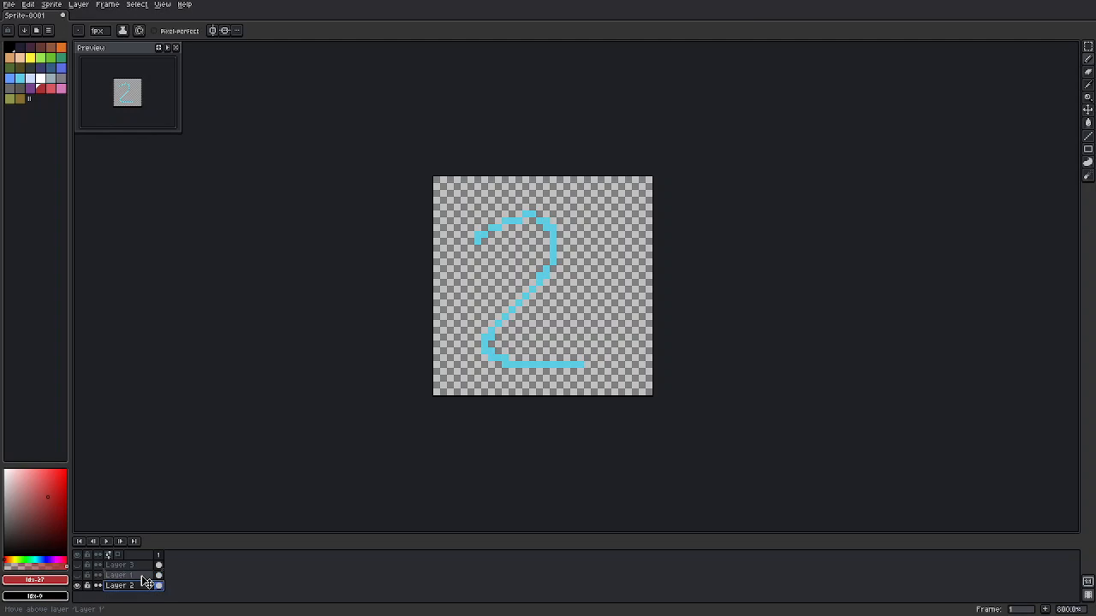
drag(144, 583, 144, 579)
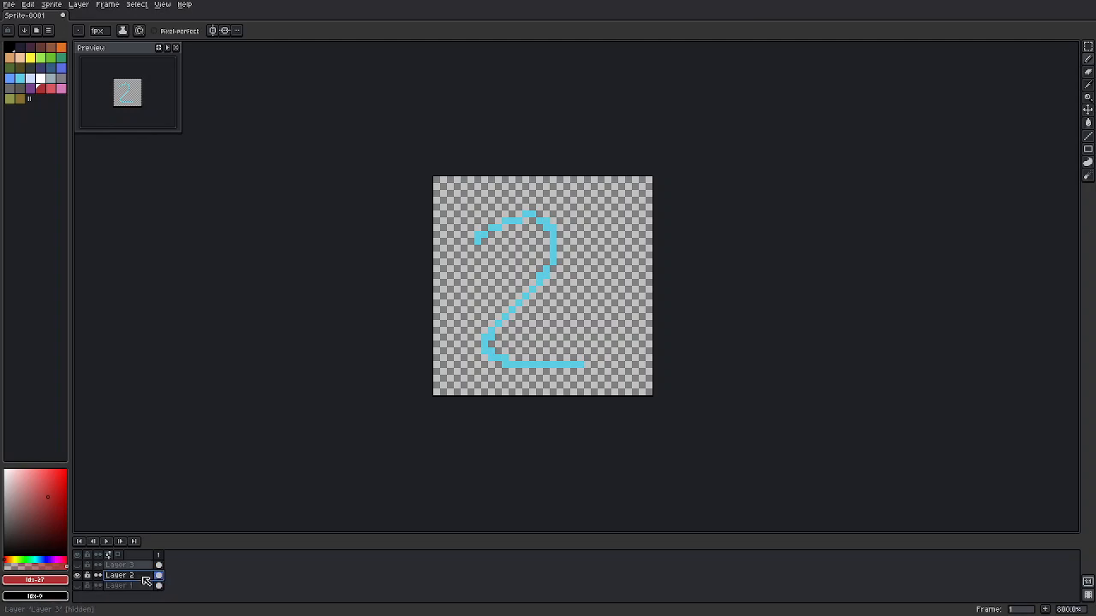
Step: Move Layer 3 and Layer 2 together below Layer 1, closing the layer properties without changes
double_click(144, 579)
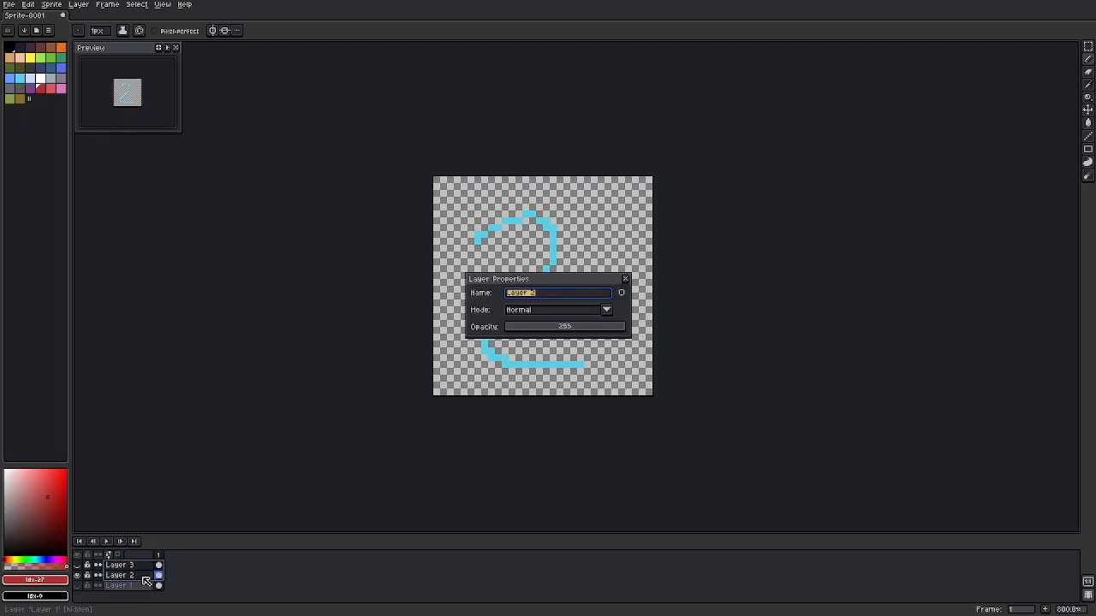
key(Return)
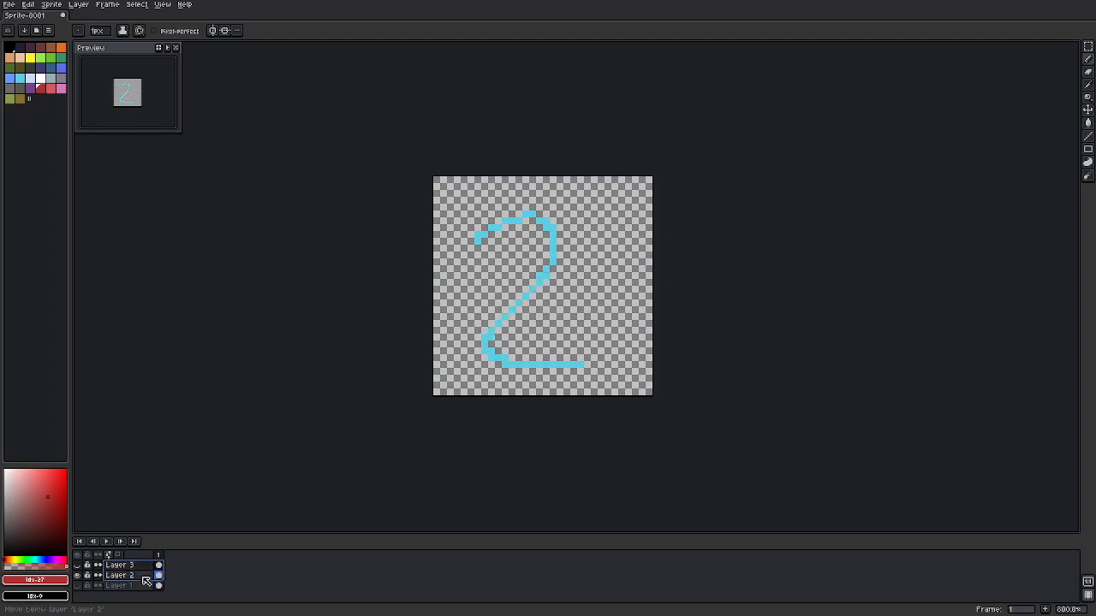
drag(142, 579, 142, 588)
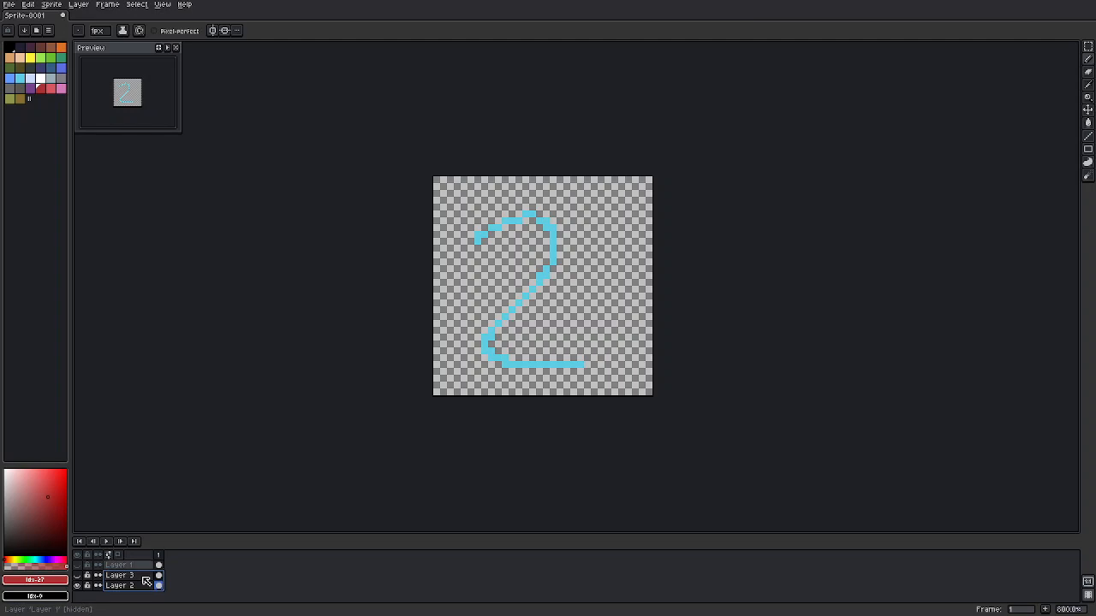
Step: Move Layer 3 alone below Layer 2, to the bottom of the layer stack
click(142, 566)
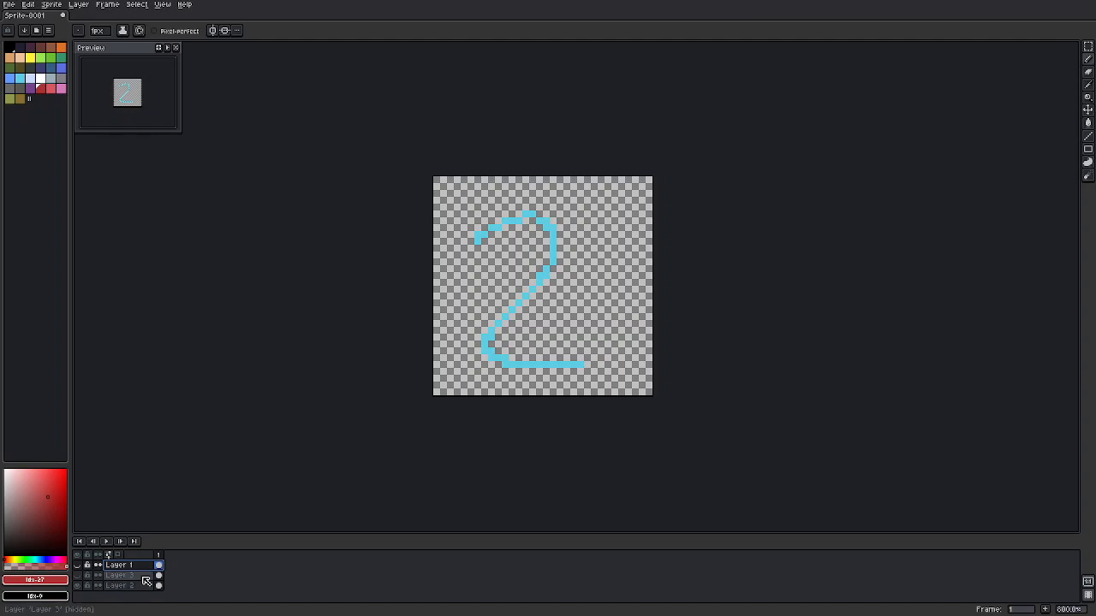
click(144, 576)
drag(142, 579, 143, 587)
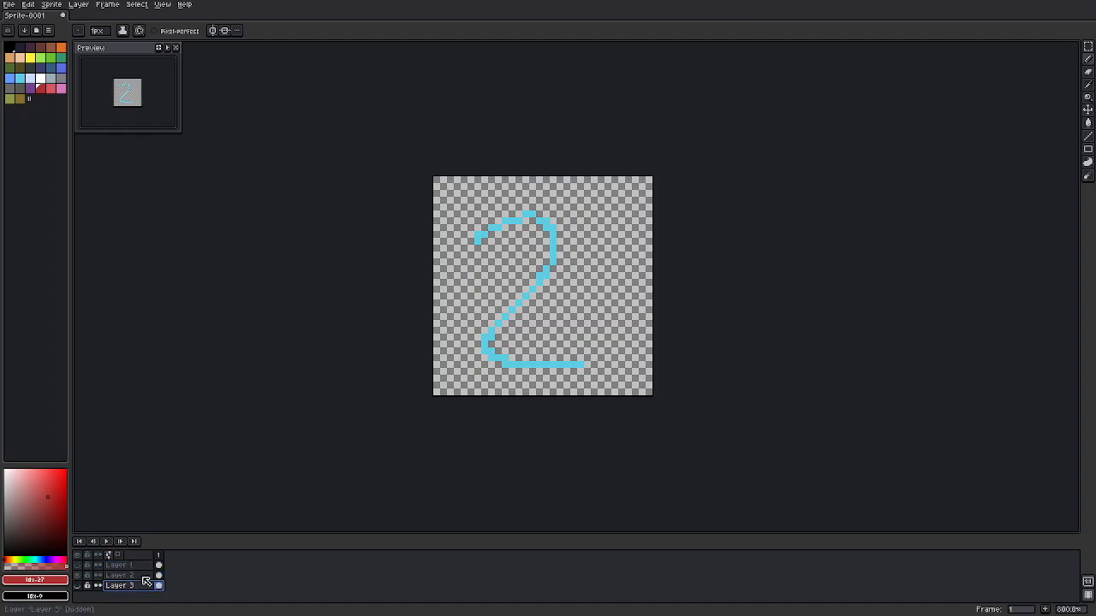
Step: Select Layer 1, hide Layer 2 and make Layer 1 visible so only the black 1 is displayed
click(137, 566)
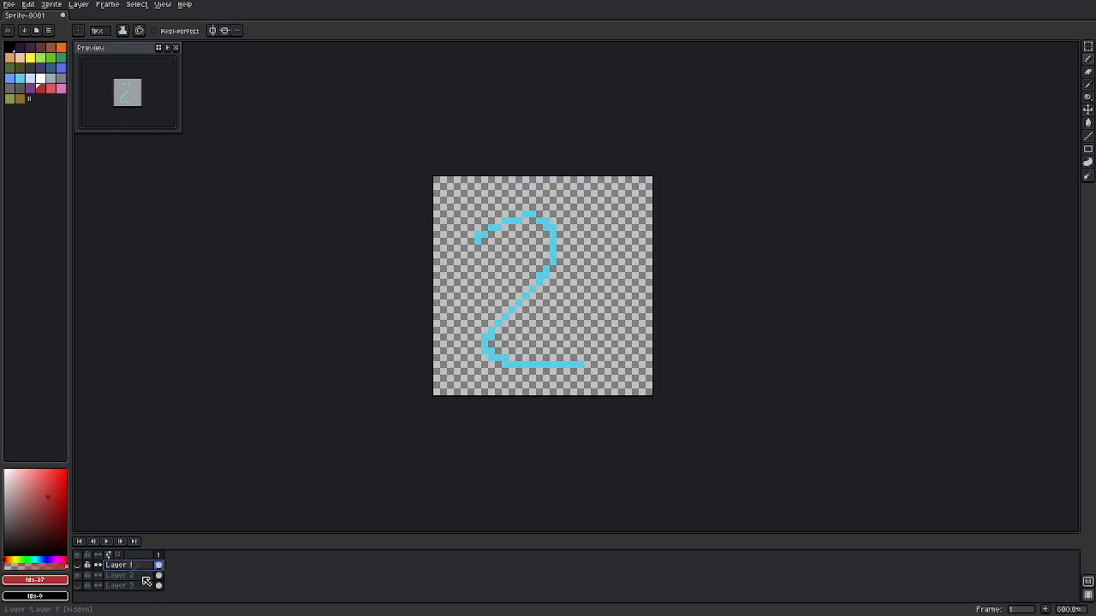
click(77, 575)
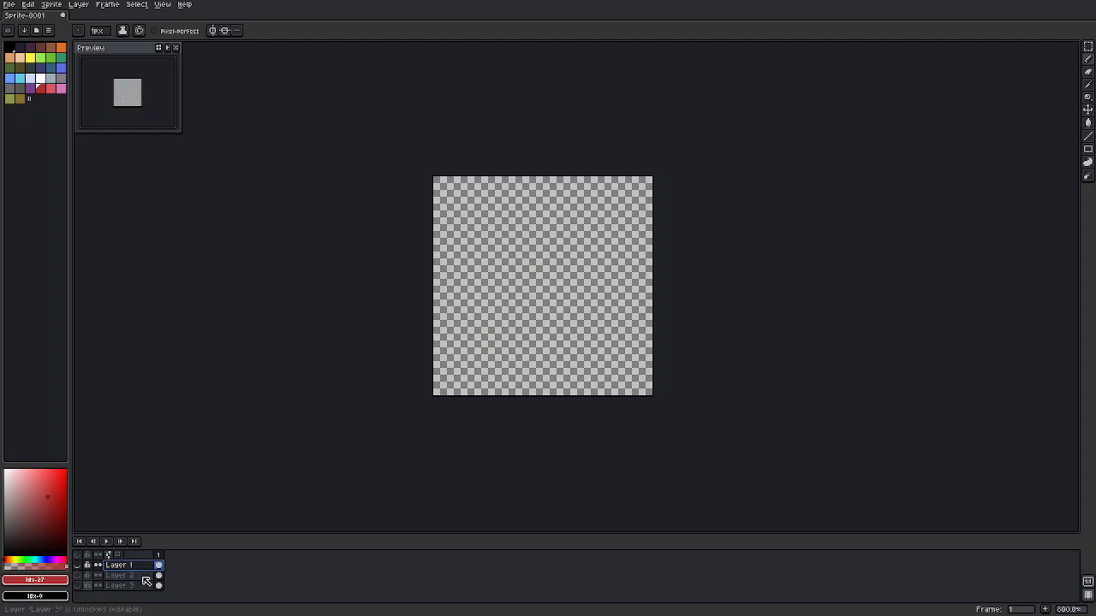
click(77, 565)
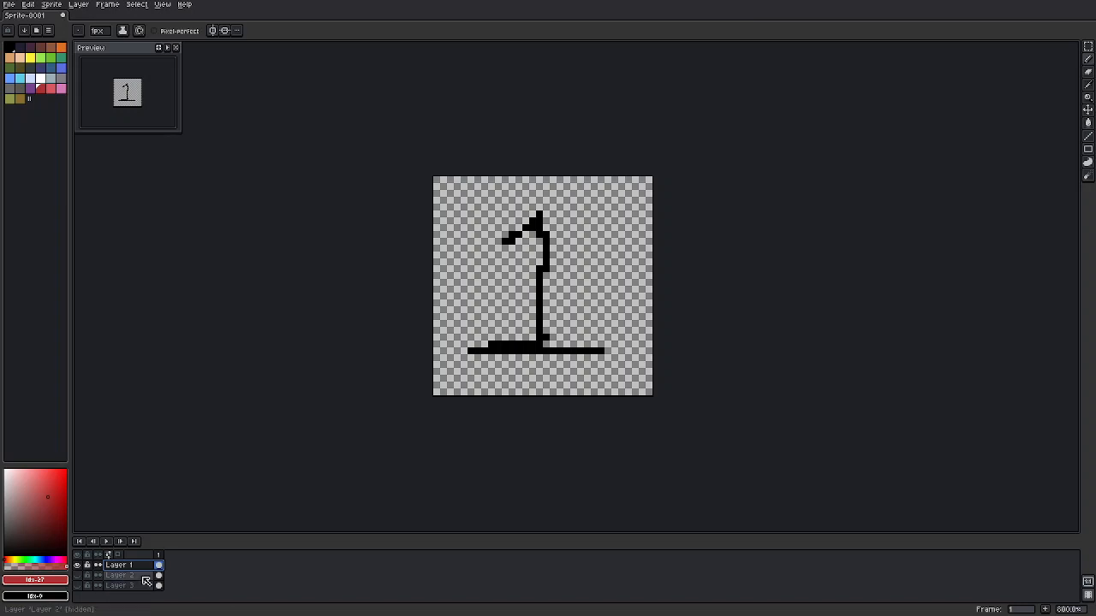
Step: Make Layer 2 and Layer 3 visible beneath Layer 1, selecting each layer in turn
click(142, 576)
click(77, 575)
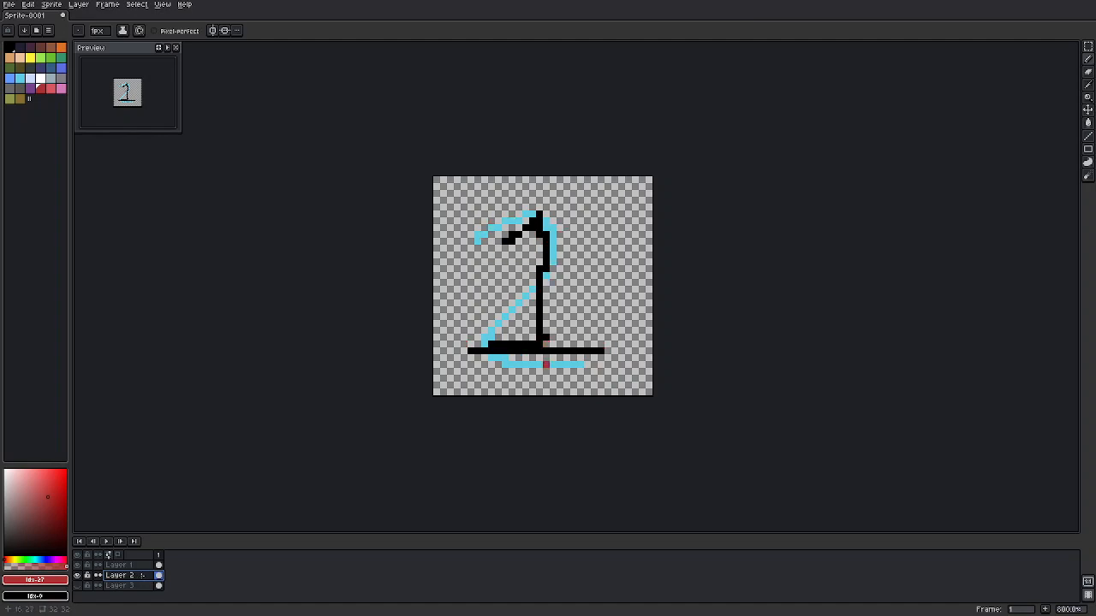
click(137, 586)
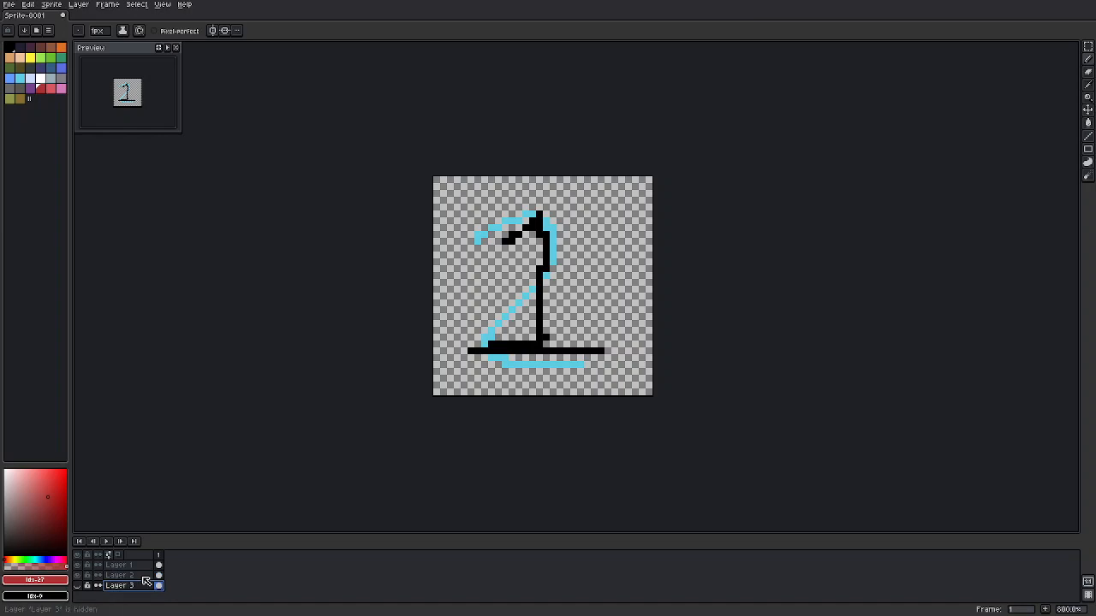
click(77, 585)
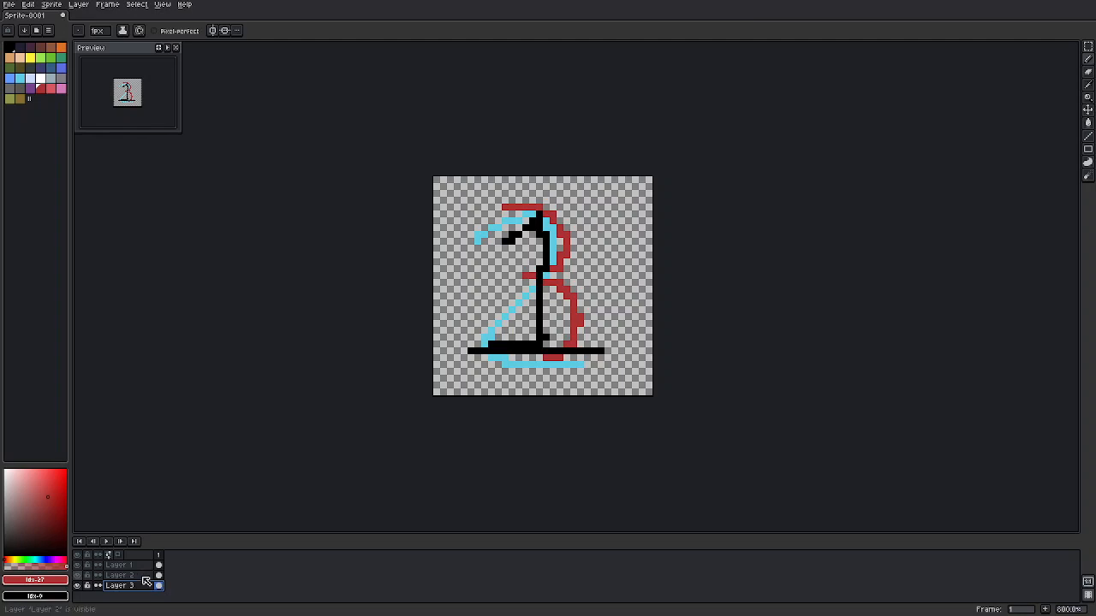
Step: Hide Layer 1, show it and hide it again to compare how it covers the layers beneath
click(77, 565)
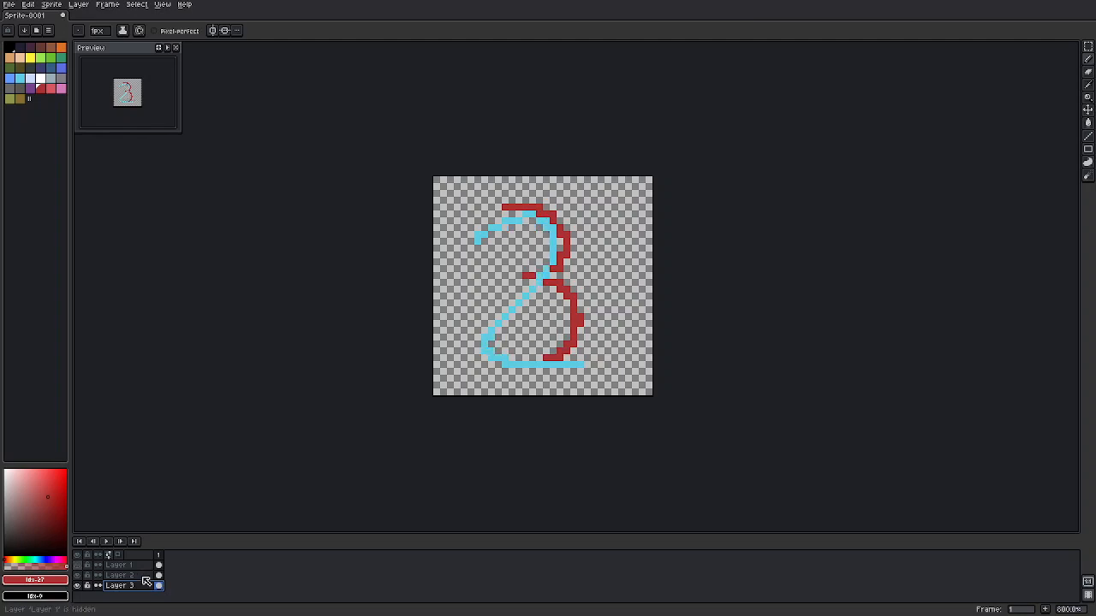
click(77, 565)
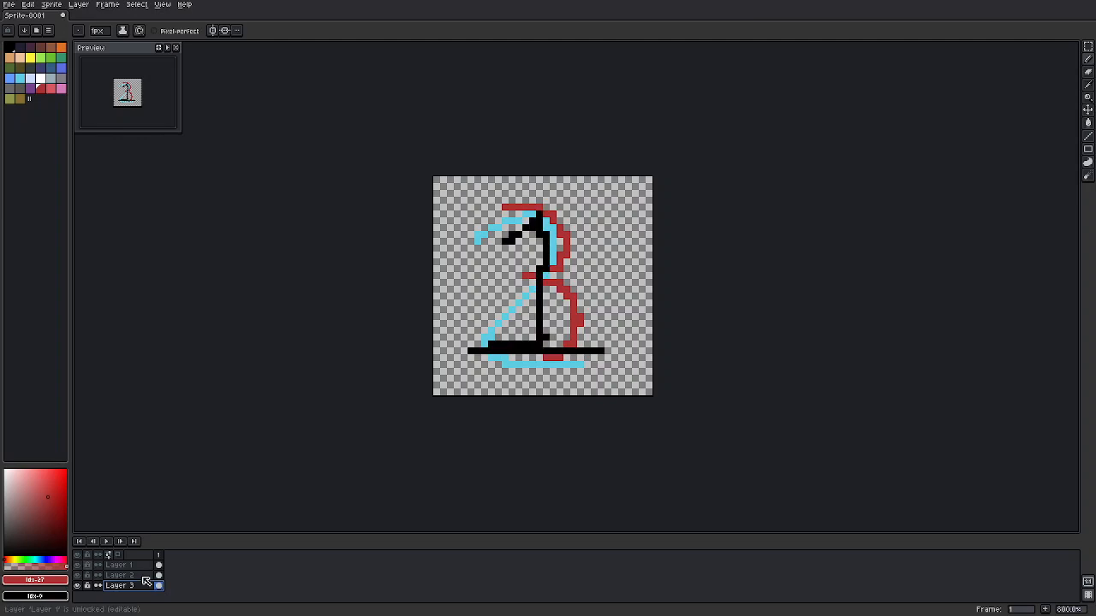
click(77, 565)
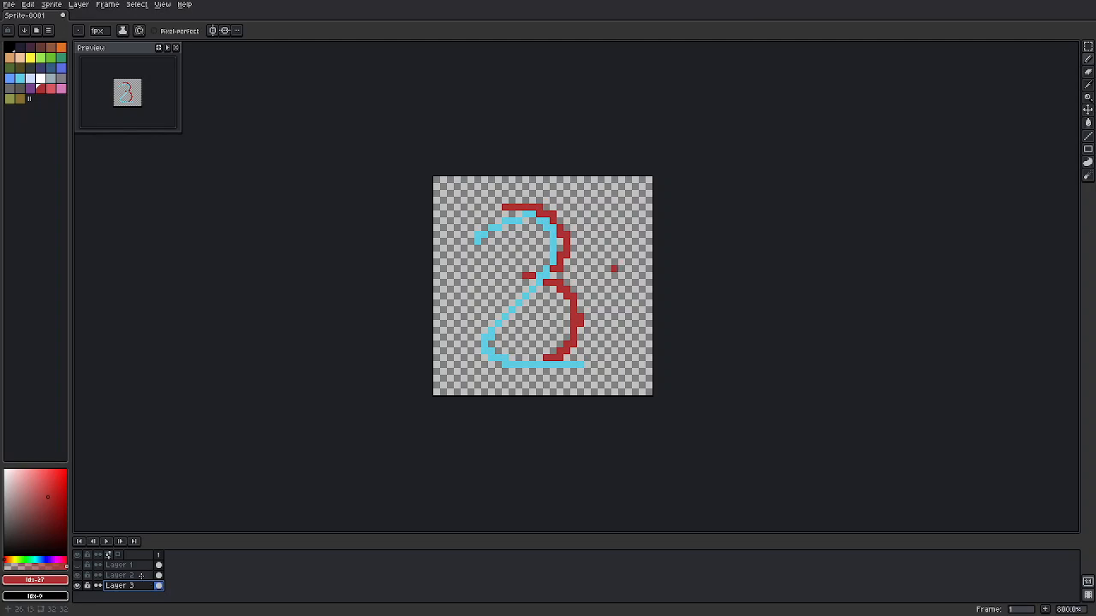
Step: Move the hidden Layer 1 between Layer 2 and Layer 3, and return it to the top of the stack
click(129, 564)
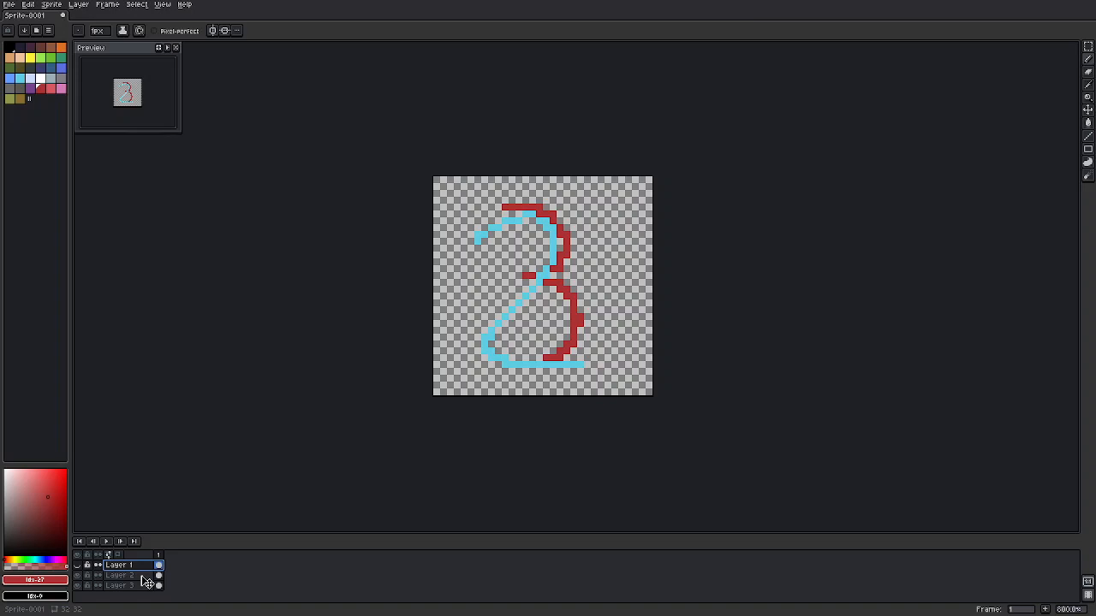
drag(142, 577, 144, 578)
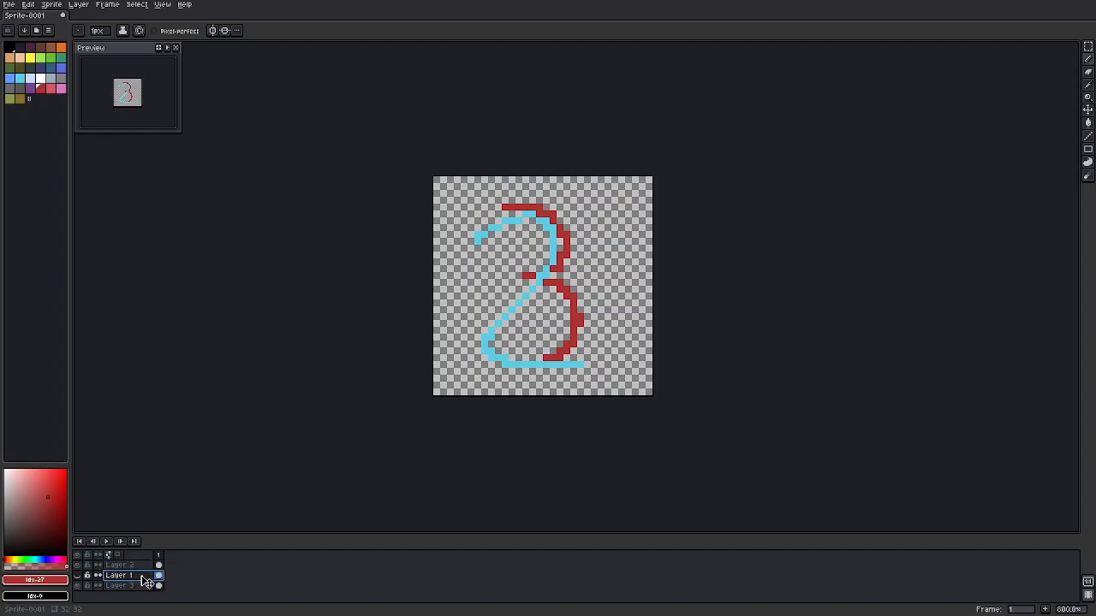
drag(142, 577, 139, 562)
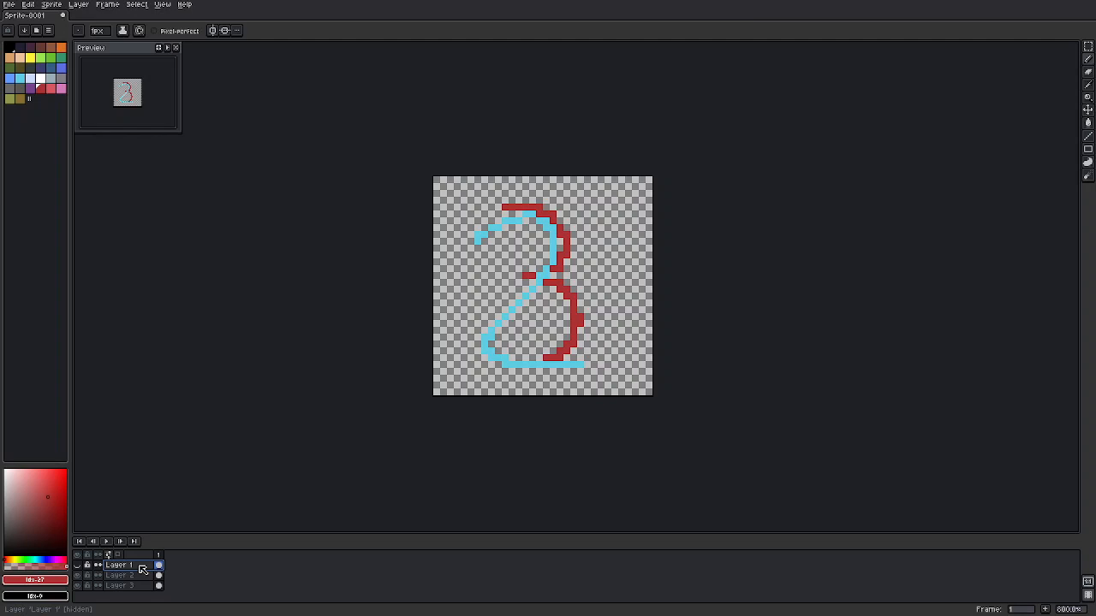
Step: Hide Layer 3 and Layer 2, and make Layer 1 visible again
click(77, 586)
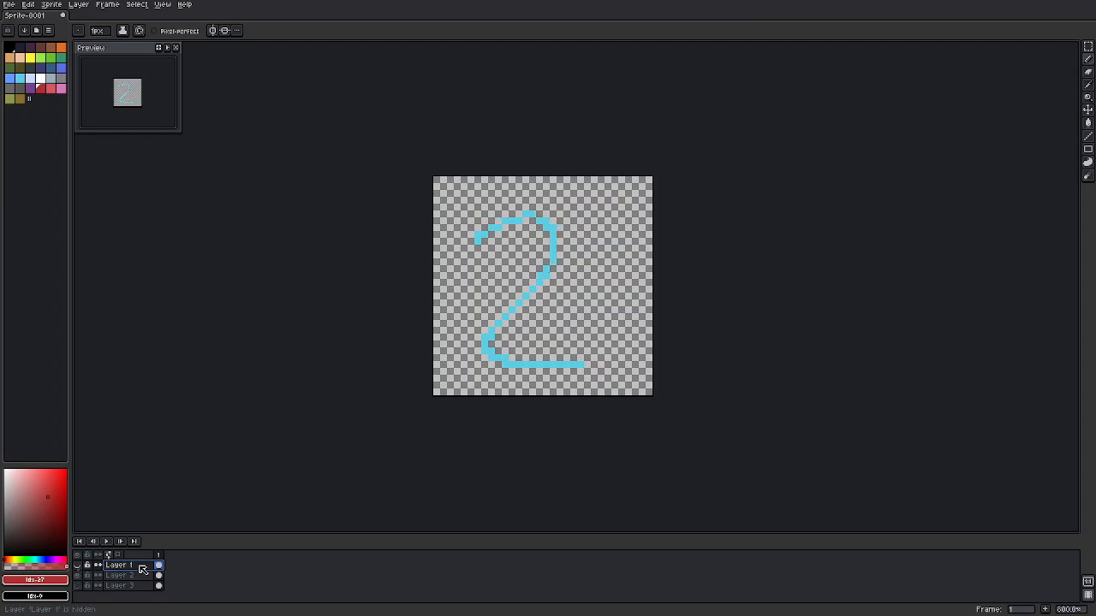
click(77, 575)
click(77, 565)
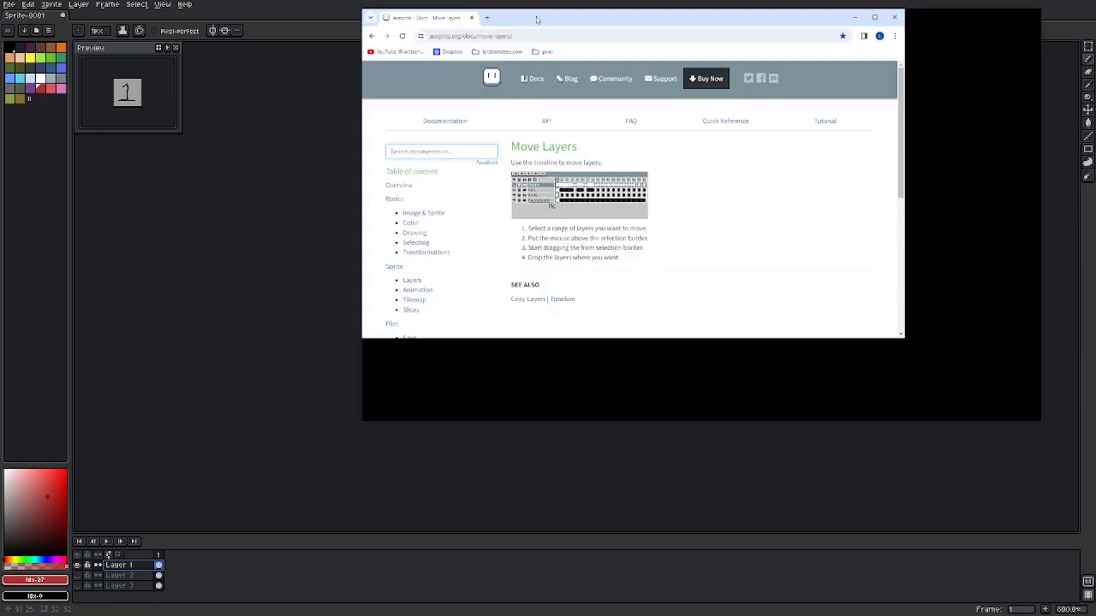
Step: Switch to the browser to examine the Move Layers documentation page and its address, and close the page
drag(537, 19, 406, 73)
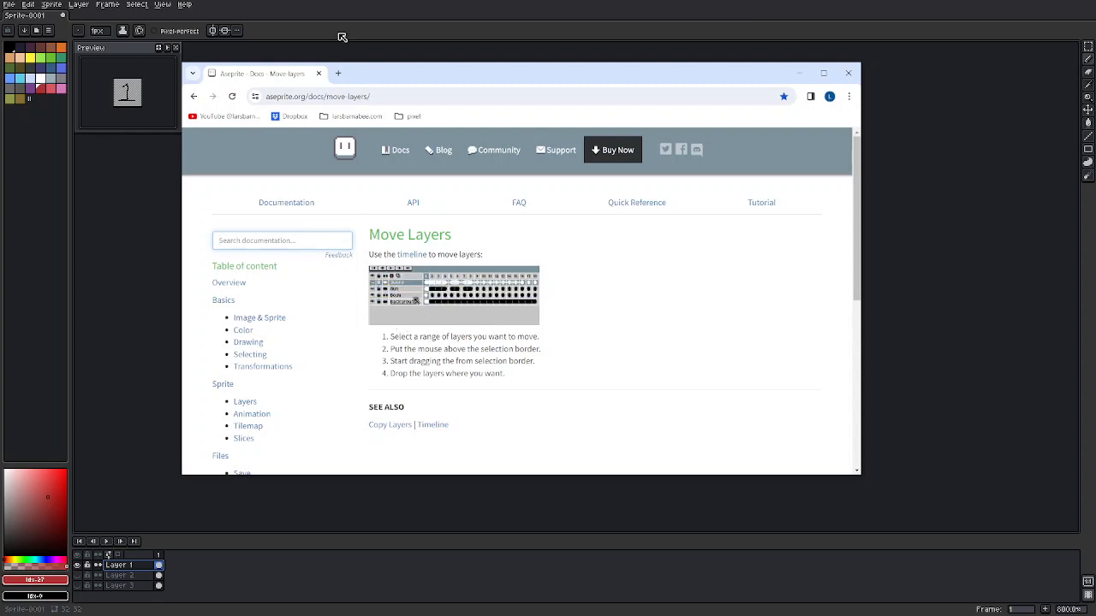
click(266, 97)
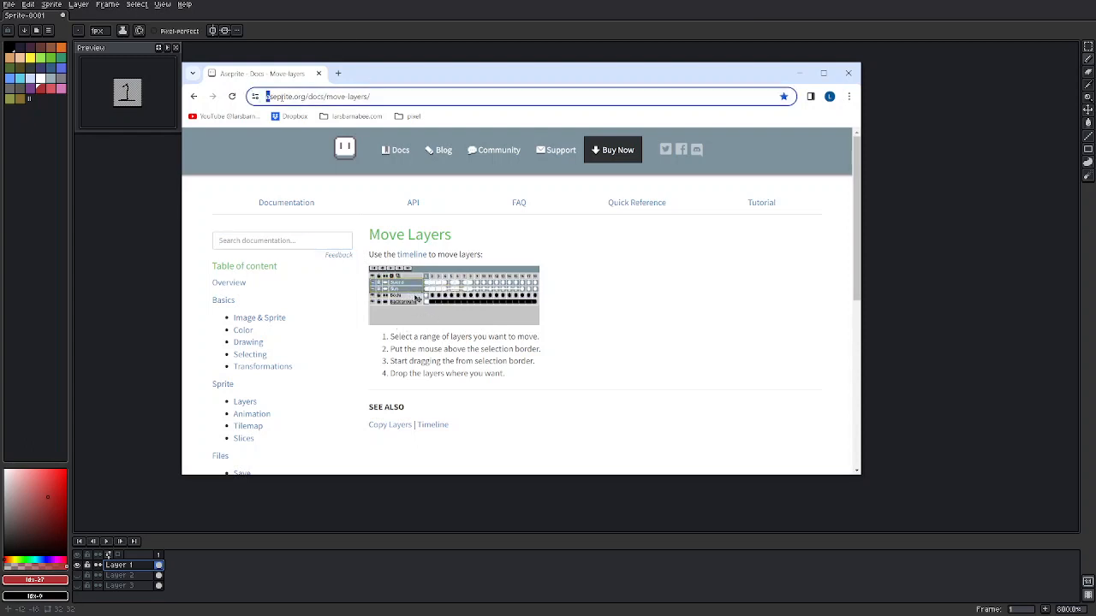
click(319, 73)
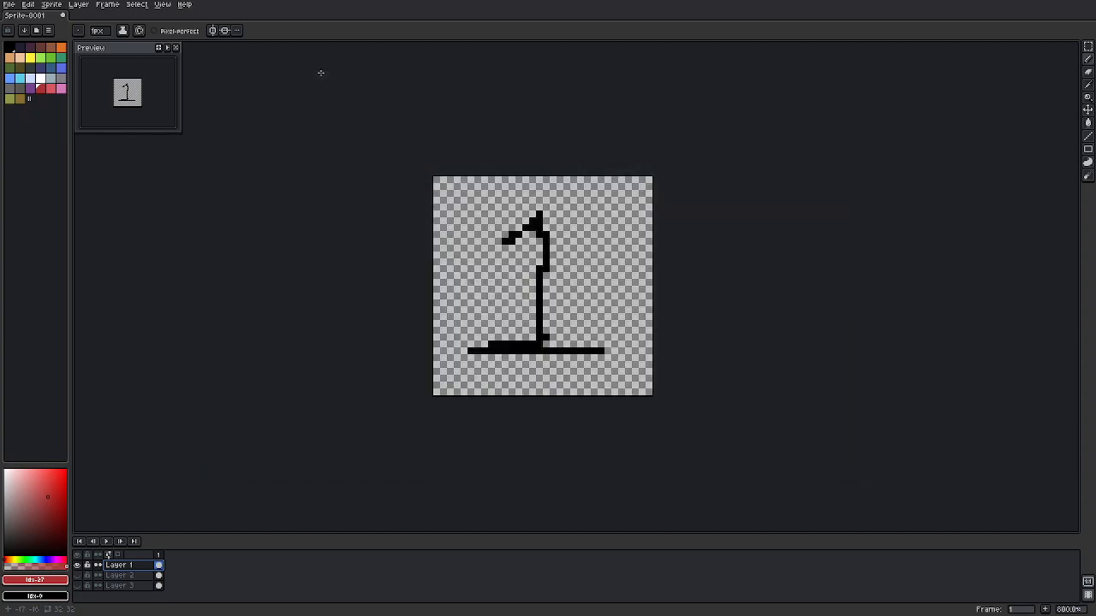